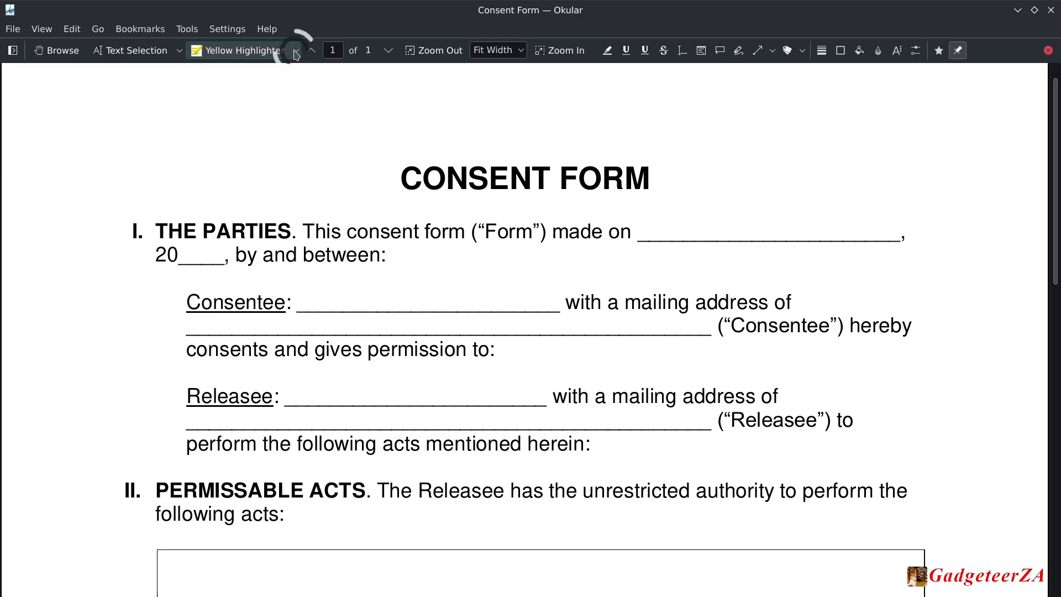
Highlight the phrase "This consent form ("Form") made on" in section I with the Yellow Highlighter.
left_click(296, 51)
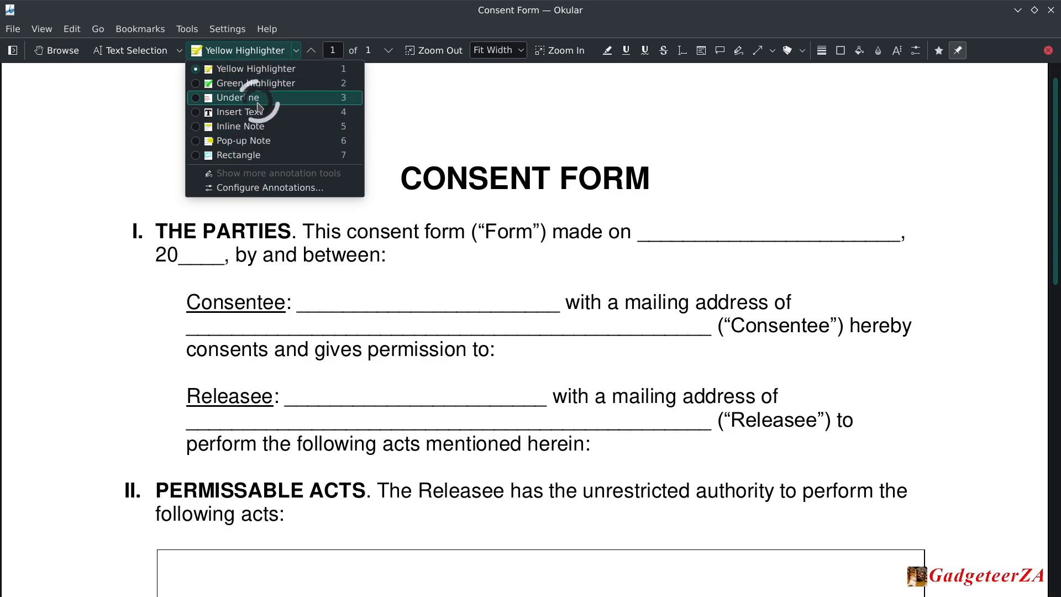
left_click(256, 69)
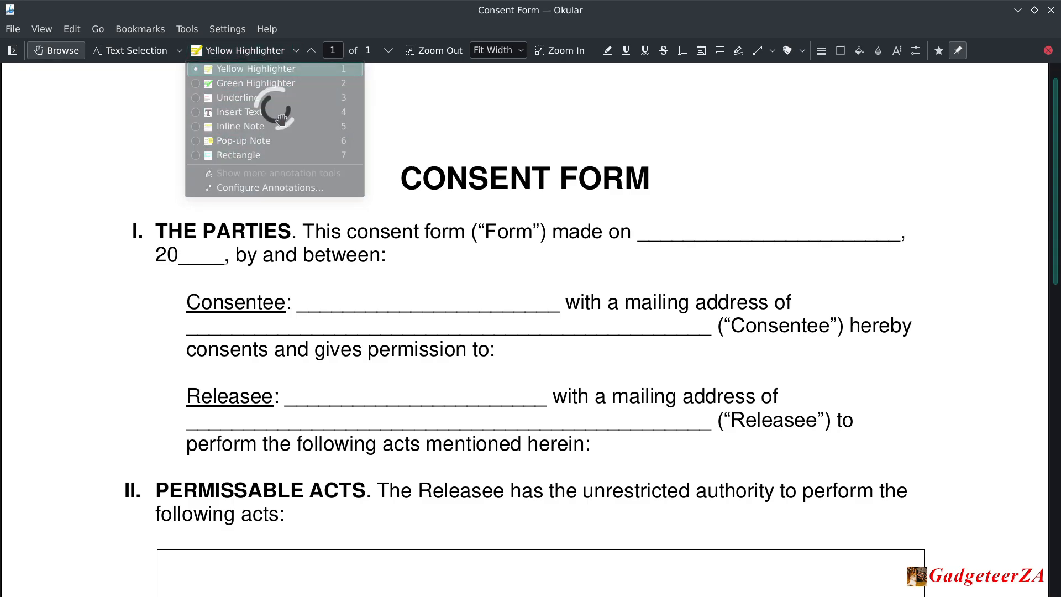
left_click_drag(305, 229, 634, 229)
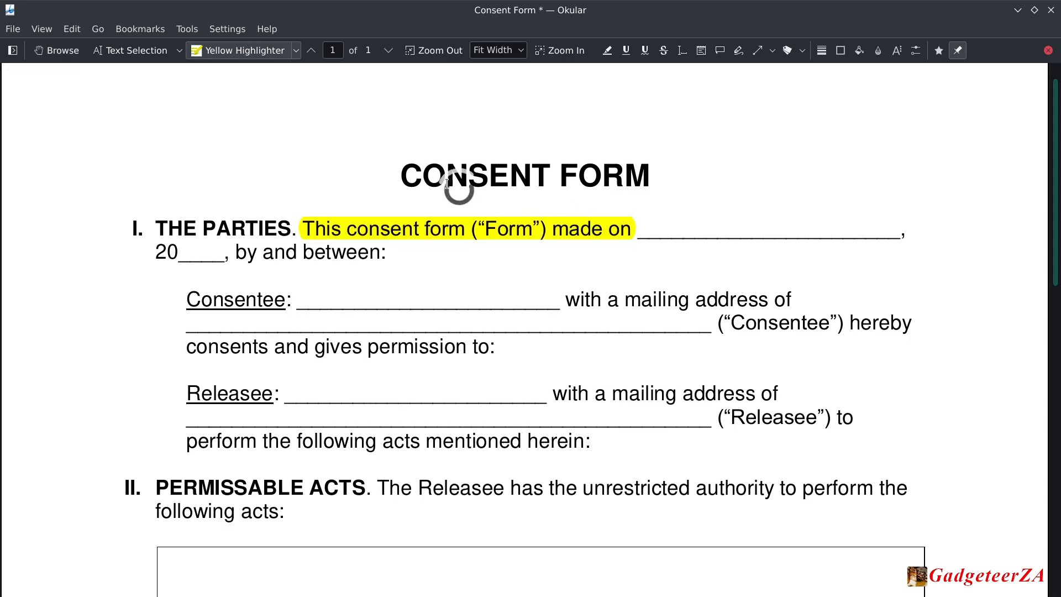
Insert the text "23 February 2023" on the blank date line after "made on" in section I.
left_click(296, 50)
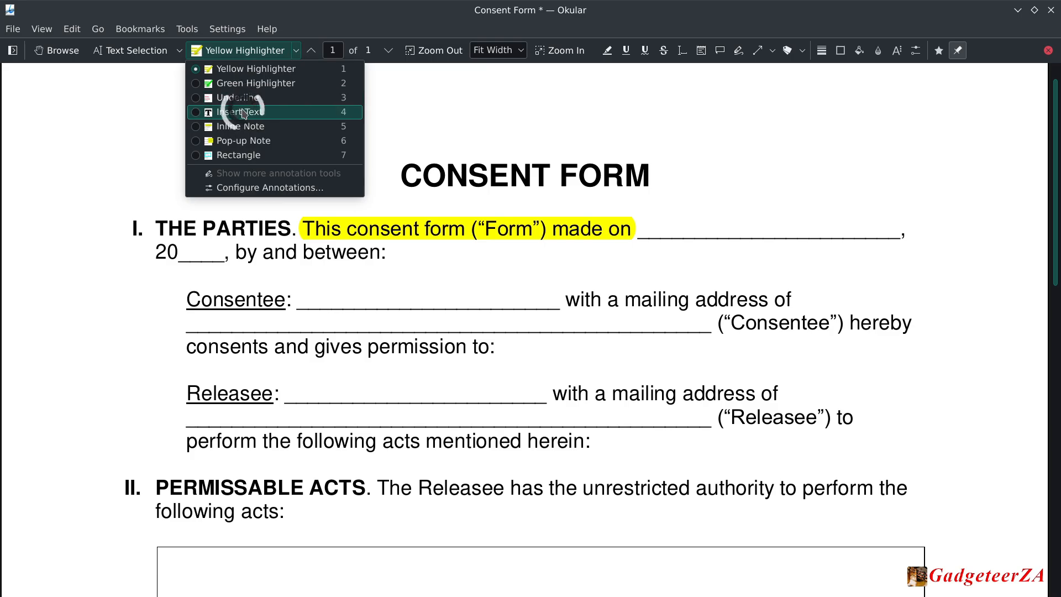
left_click(261, 111)
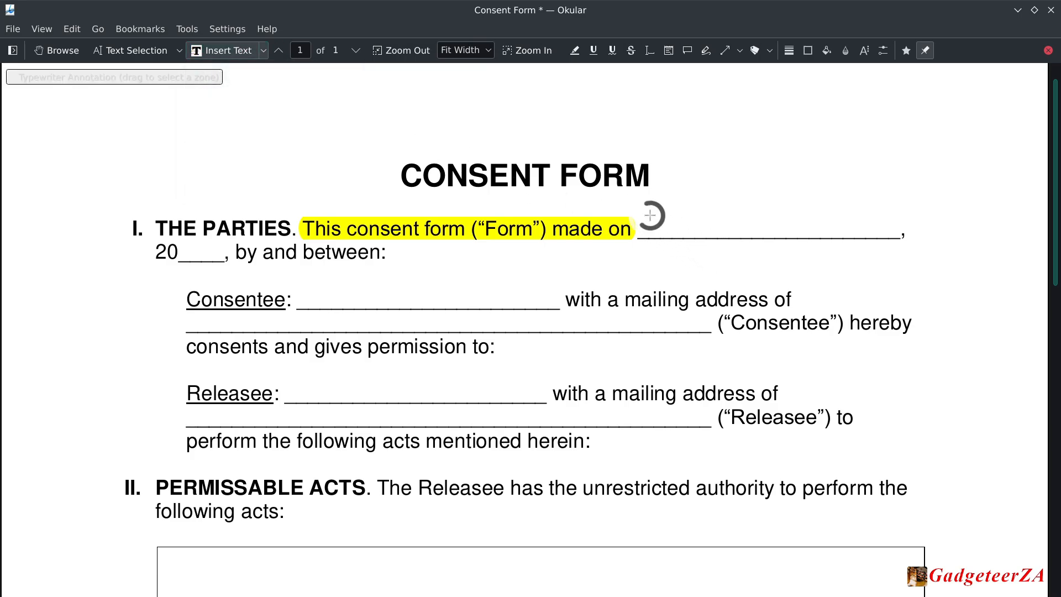
mouse_move(650, 215)
left_mouse_down()
mouse_move(890, 227)
mouse_move(901, 237)
left_mouse_up()
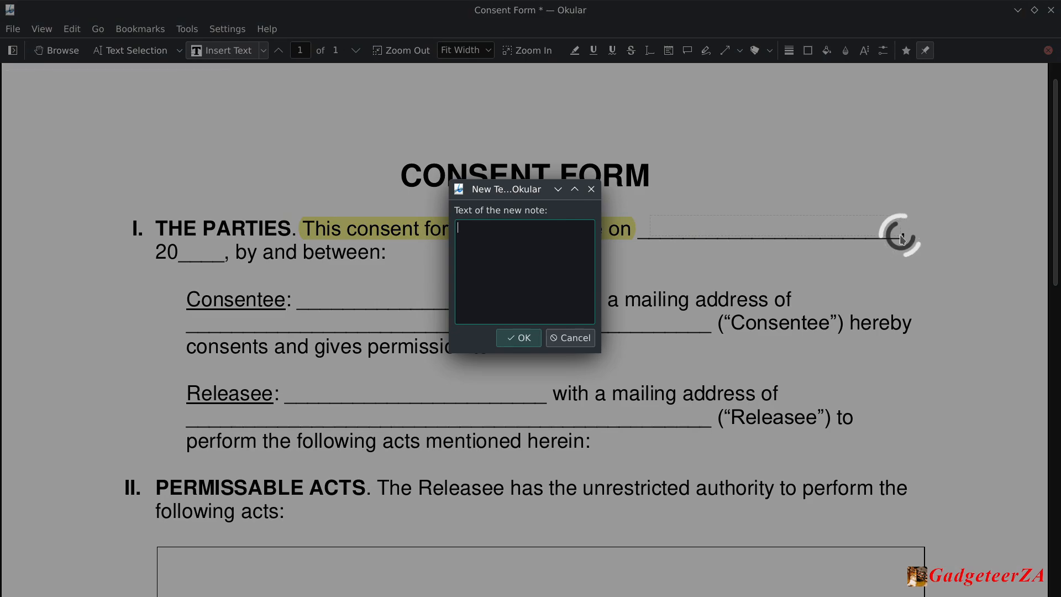
type("23 Feb")
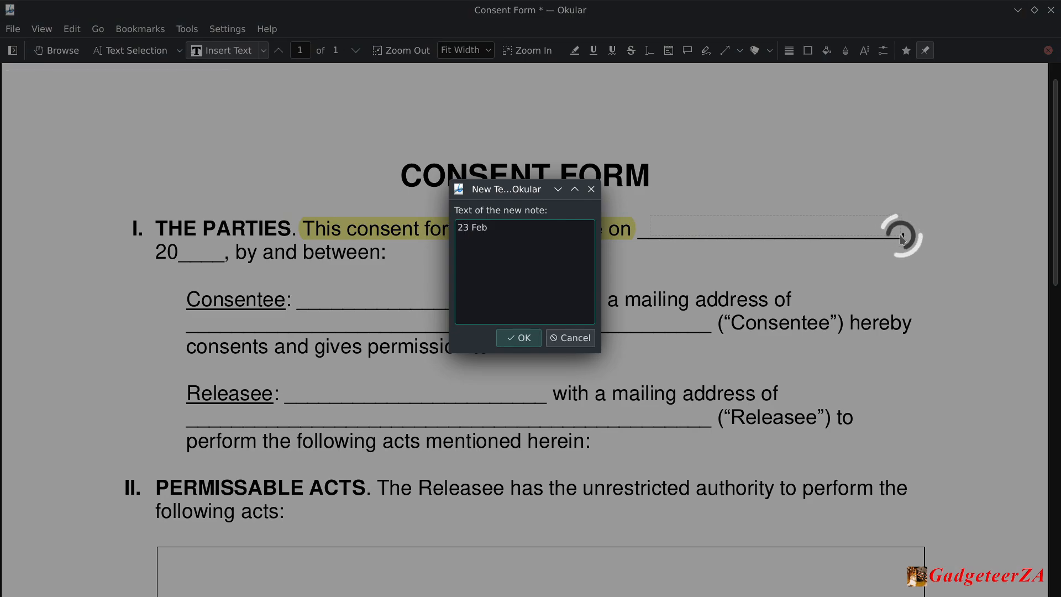
type("ruary 20")
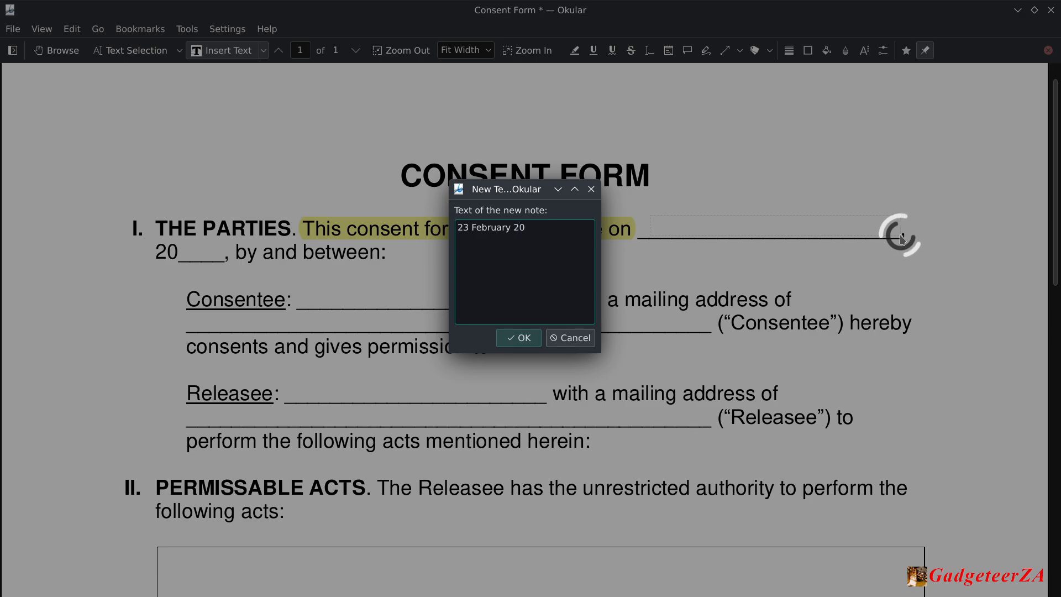
type("23")
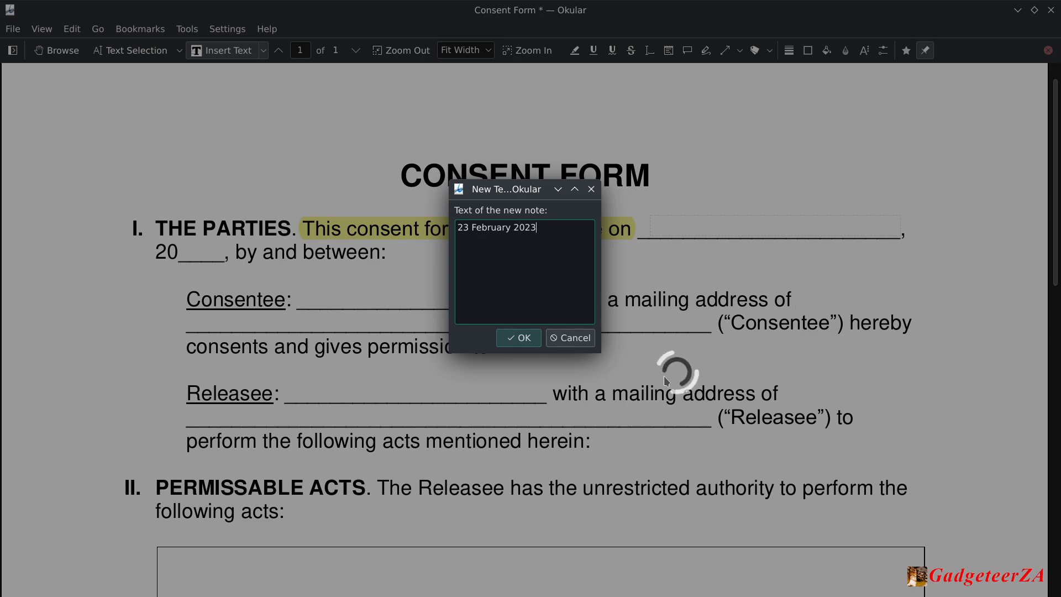
left_click(503, 338)
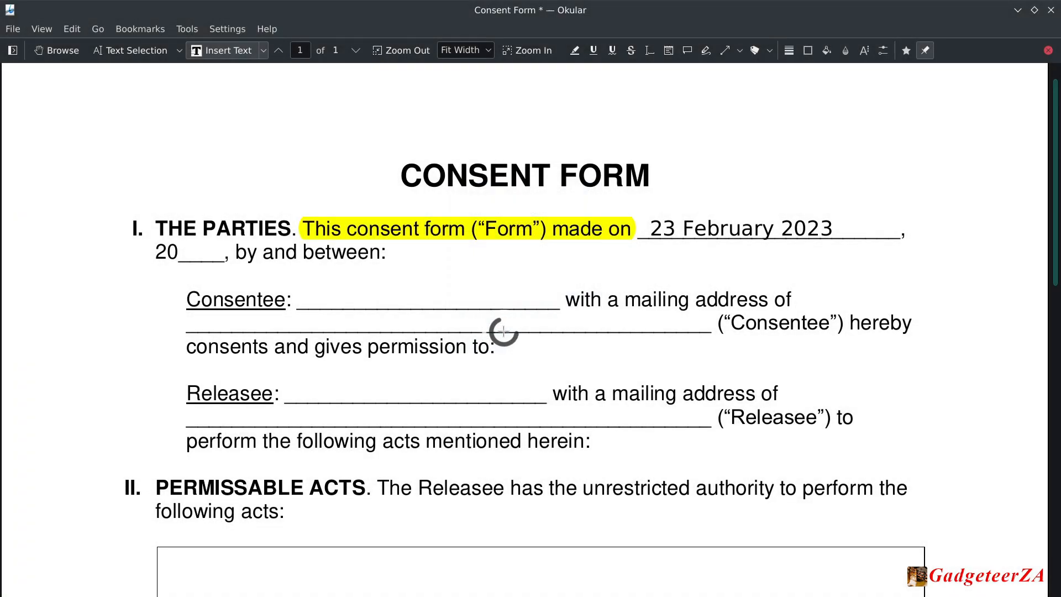
Draw a red freehand tick mark over the "A Specific Date" checkbox in the Term section.
scroll(387, 374, "down", 5)
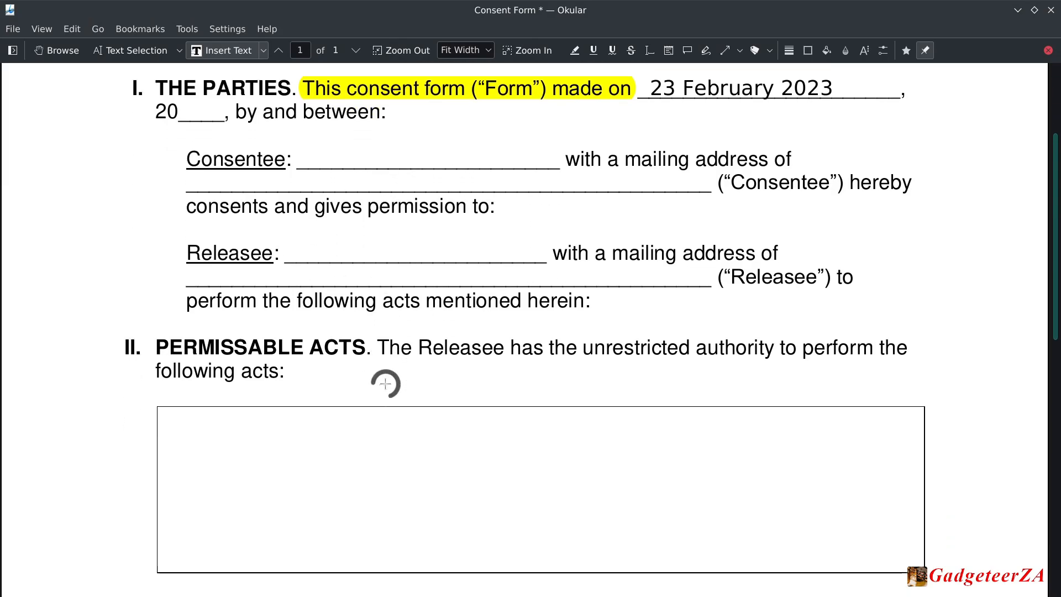
scroll(387, 374, "down", 10)
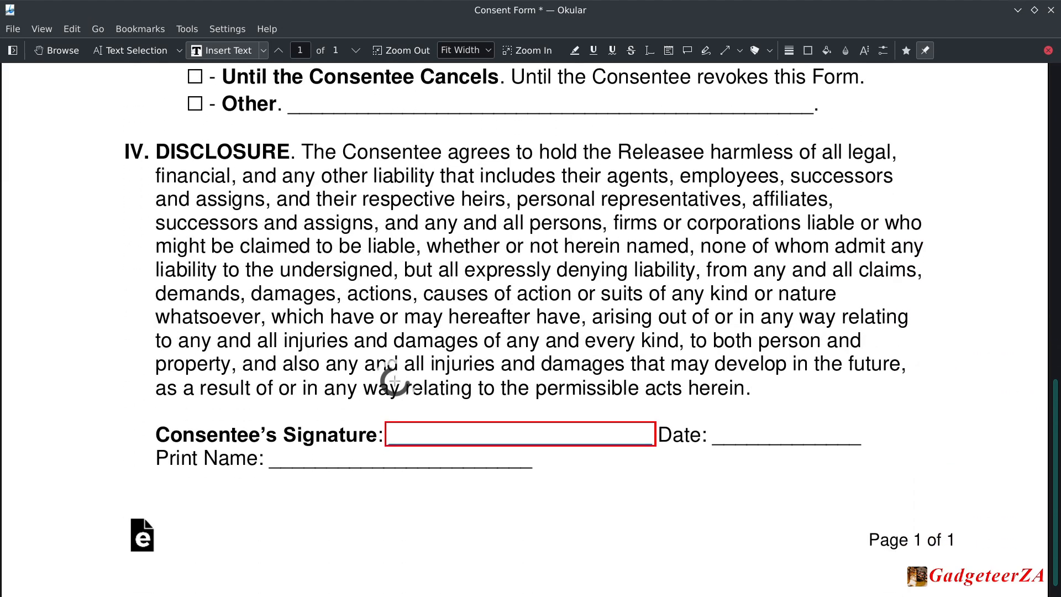
scroll(394, 381, "up", 3)
scroll(395, 381, "up", 3)
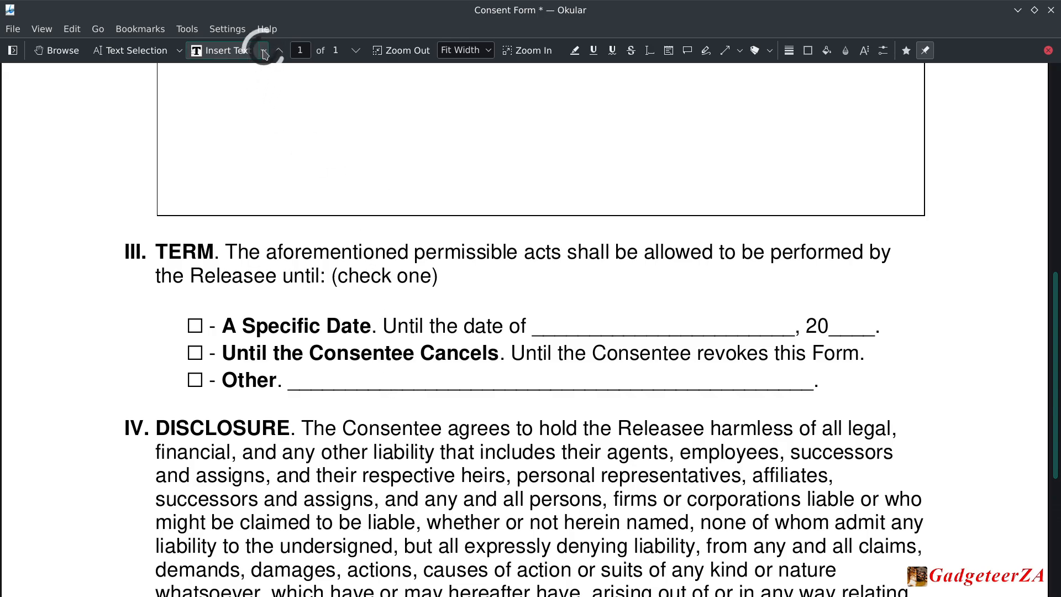
left_click(707, 51)
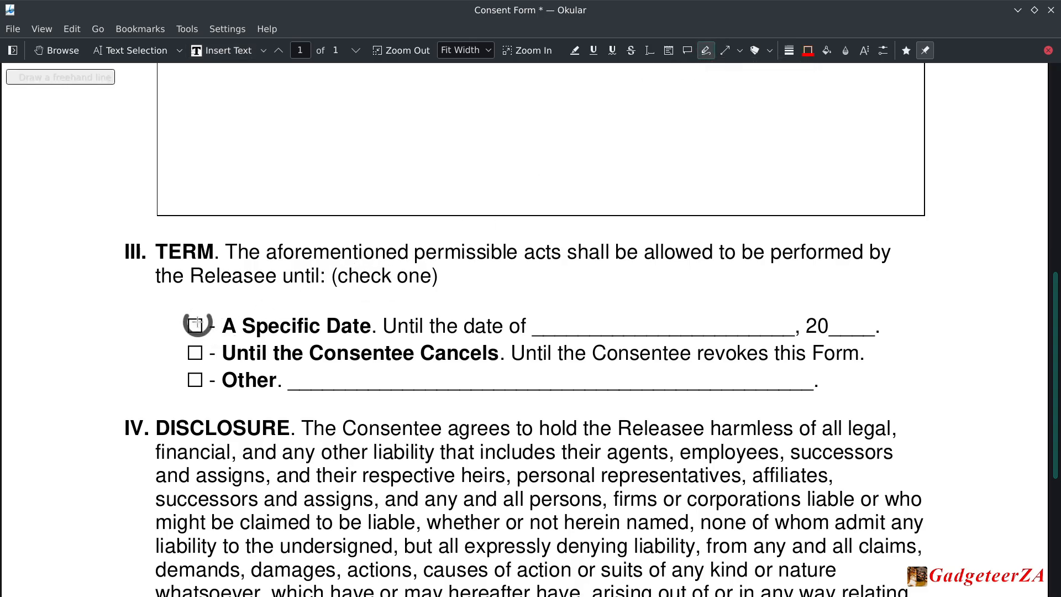
left_click_drag(193, 326, 221, 304)
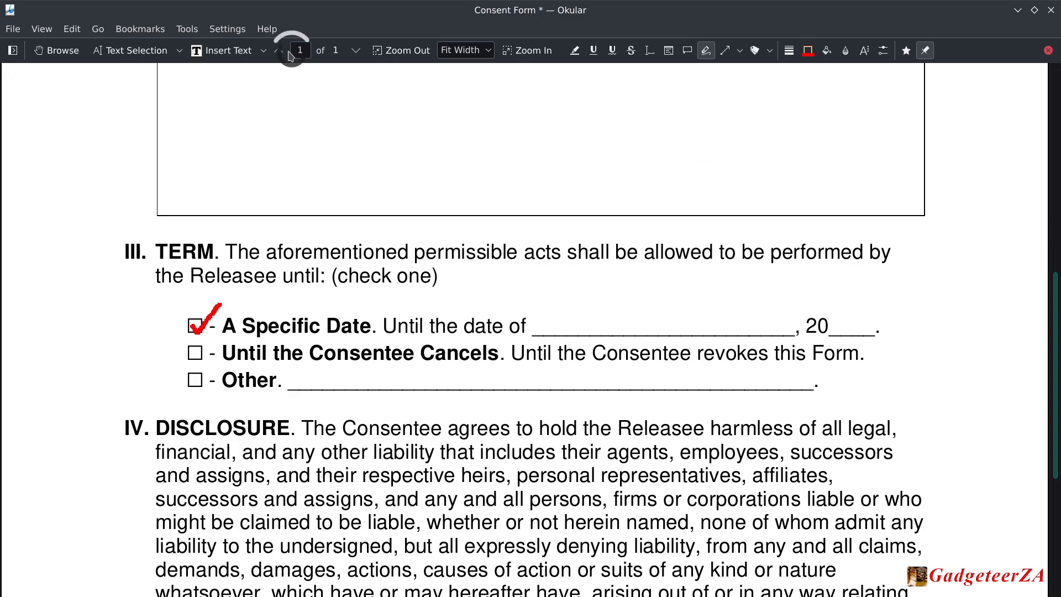
Try to digitally sign the consent form.
left_click(263, 52)
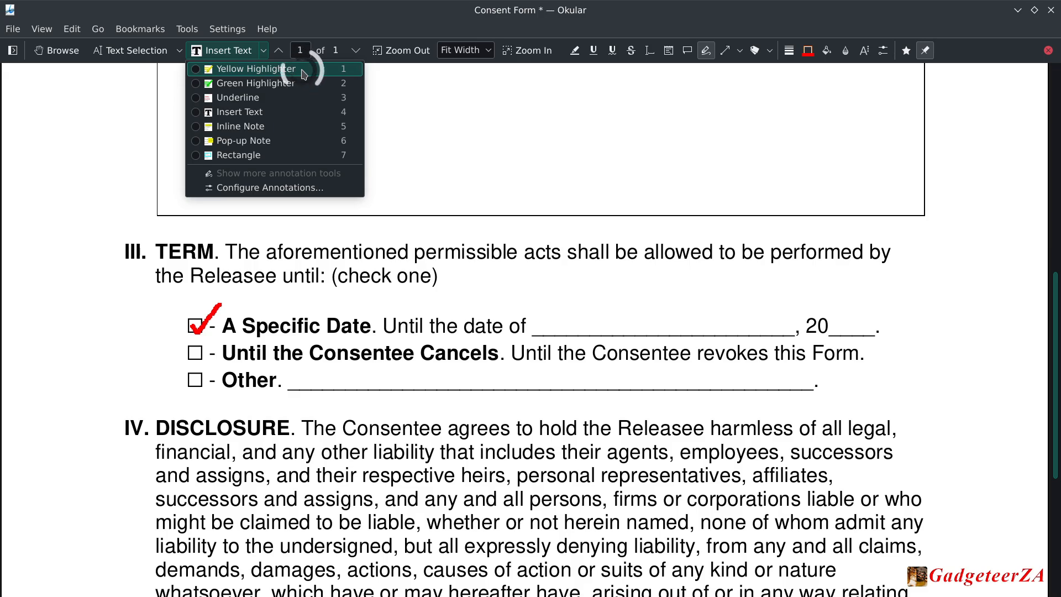
key("Escape")
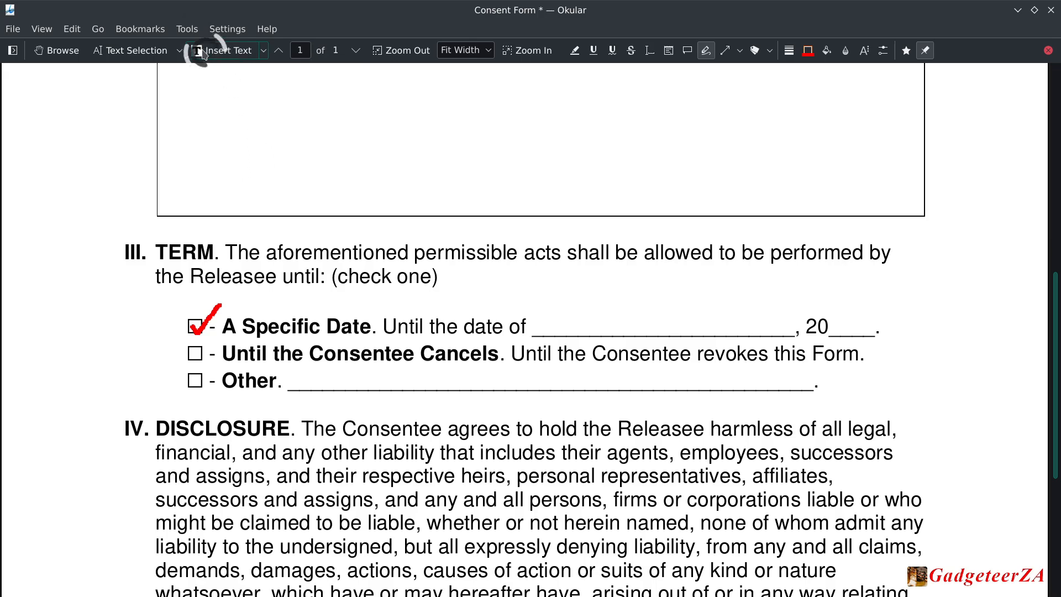
left_click(186, 31)
left_click(238, 159)
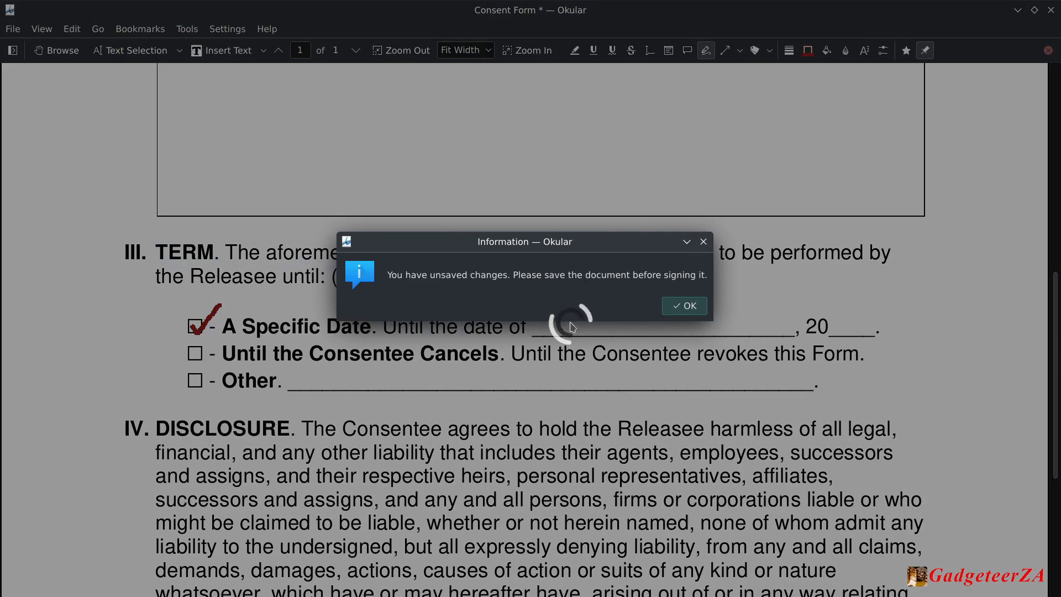
left_click(682, 304)
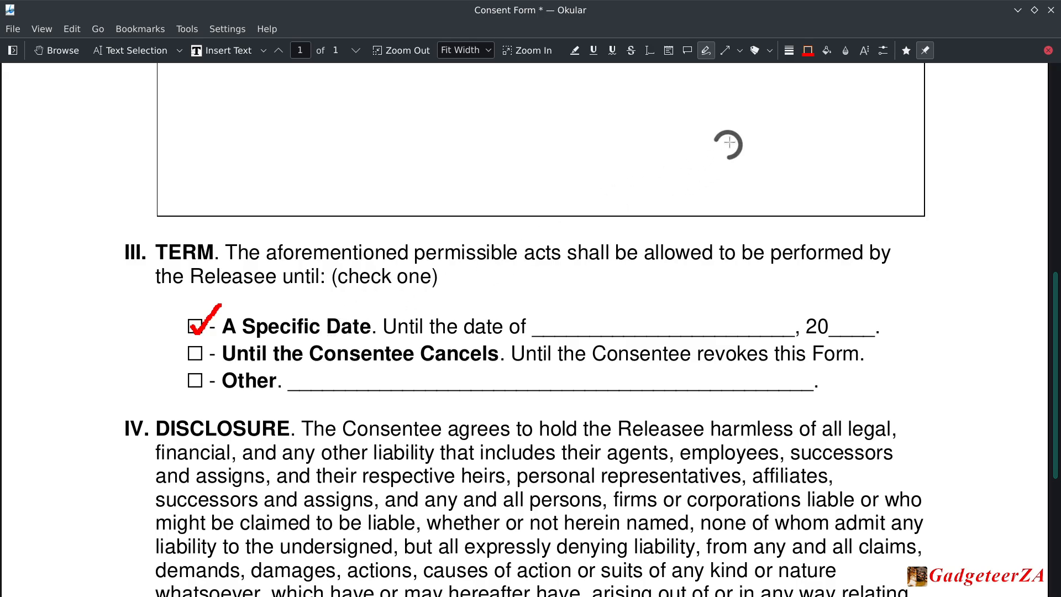
Place an Approved stamp inside the lower part of the empty box above the Term section.
left_click(769, 51)
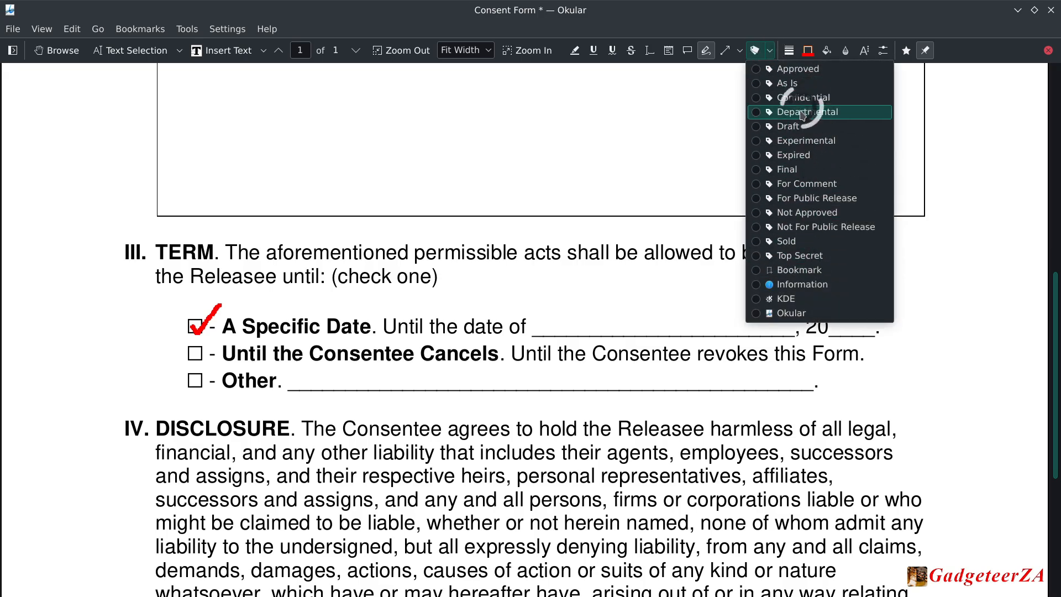
left_click(770, 69)
left_click(448, 161)
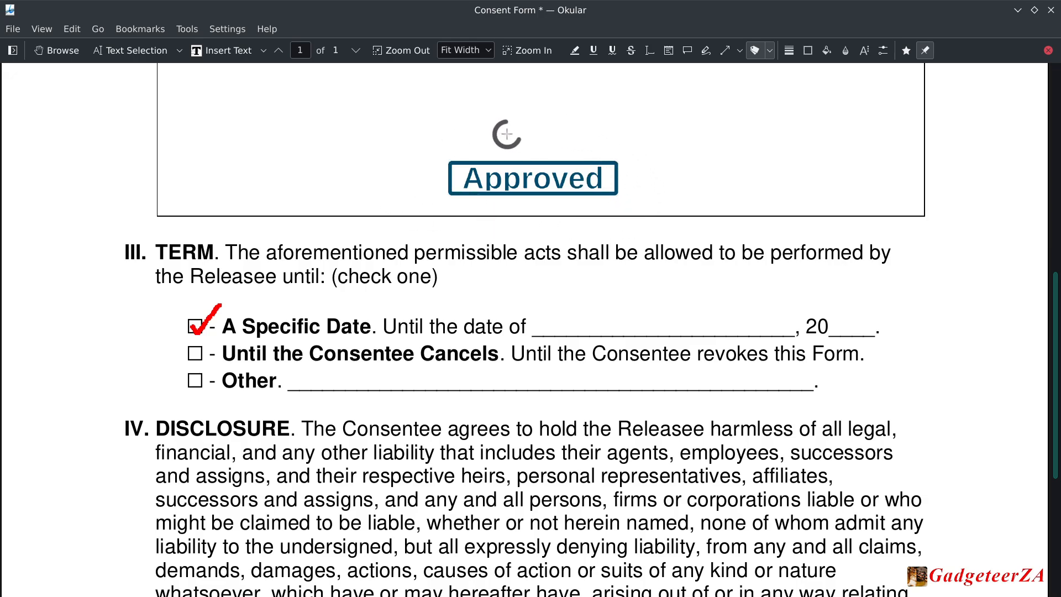
left_click(769, 50)
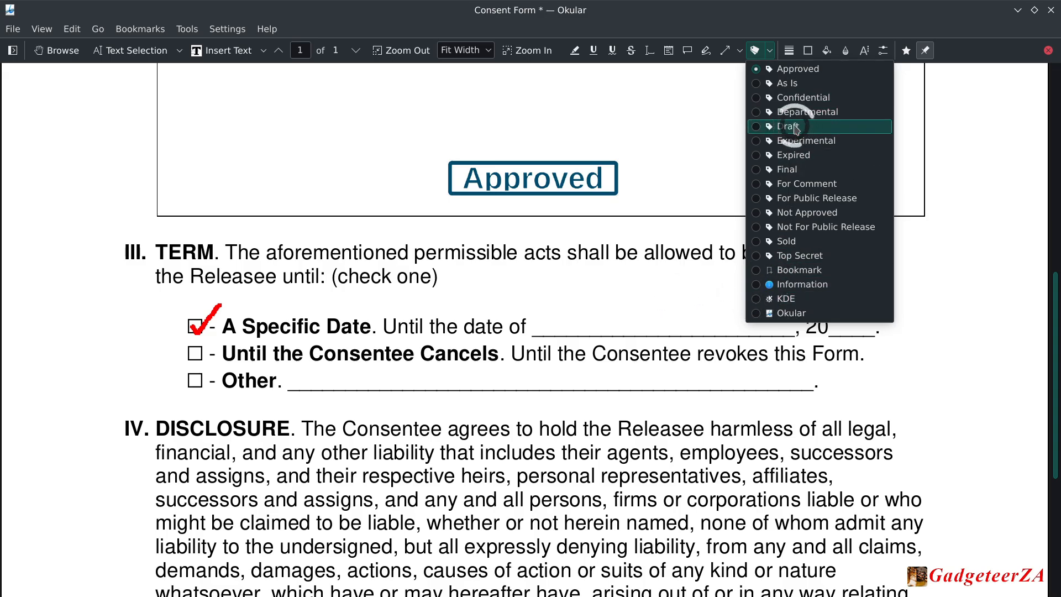
left_click(646, 249)
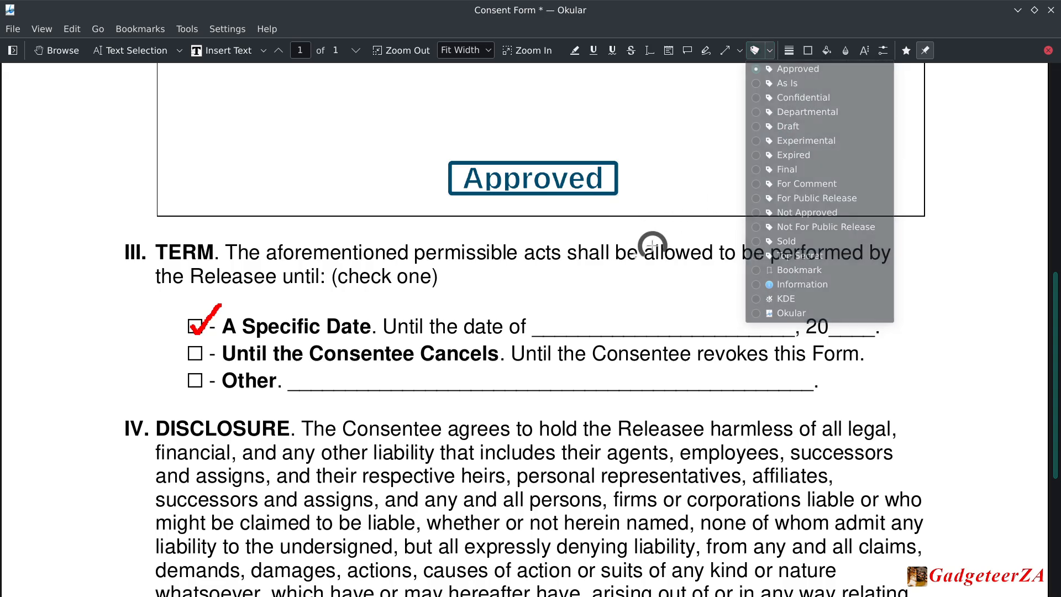
Open the annotation options in the program's configuration and enlarge the dialog to show all quick annotation tools.
scroll(483, 301, "down", 5)
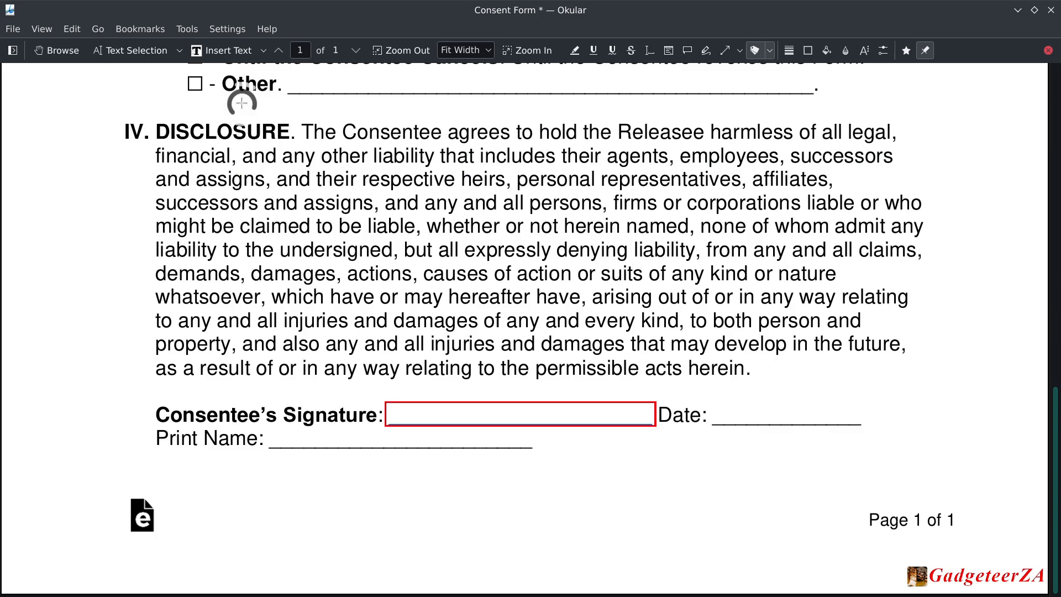
left_click(233, 33)
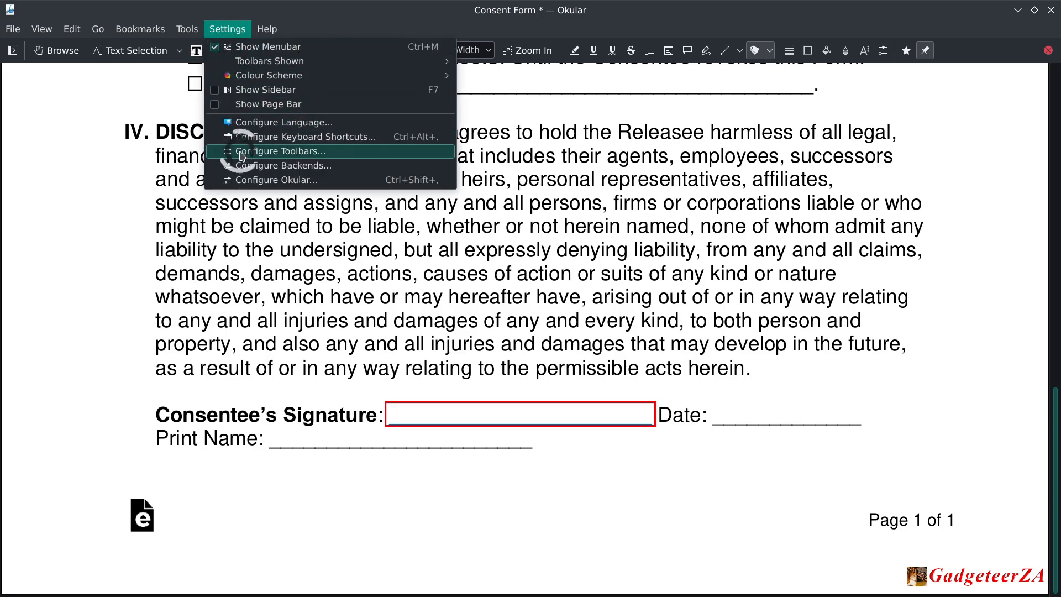
left_click(293, 180)
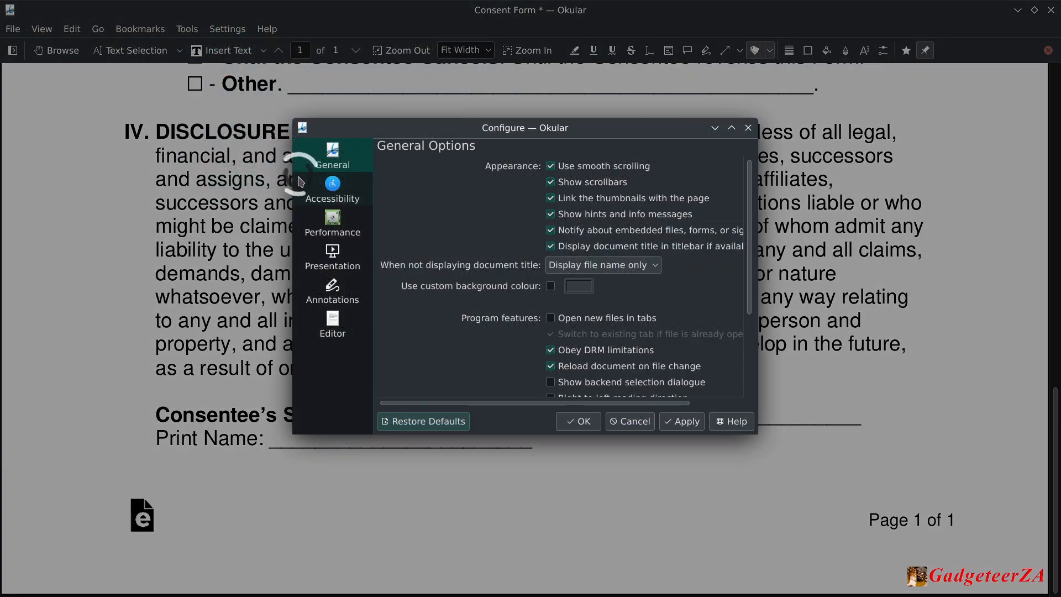
left_click(331, 293)
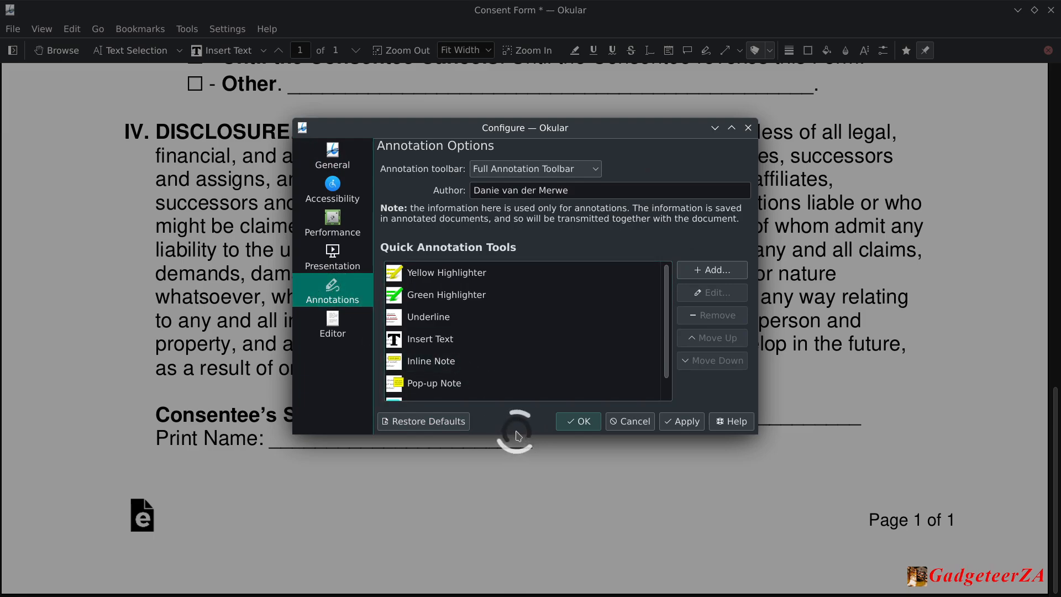
left_click_drag(513, 480, 509, 514)
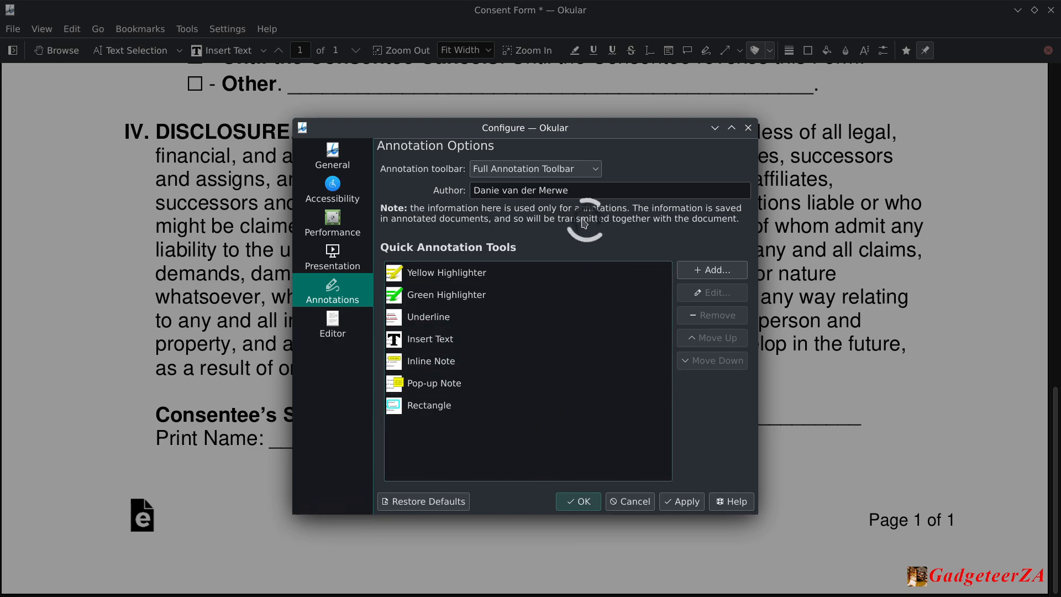
Add a quick annotation tool of type Stamp, using the signature PNG from the Signature folder as its custom stamp symbol.
left_click(711, 272)
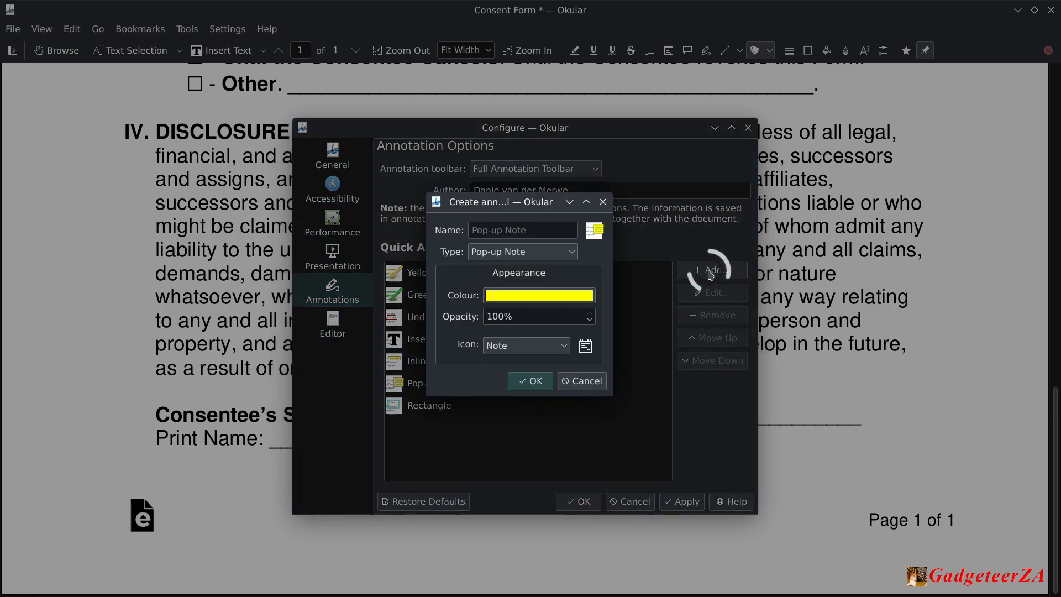
left_click(569, 255)
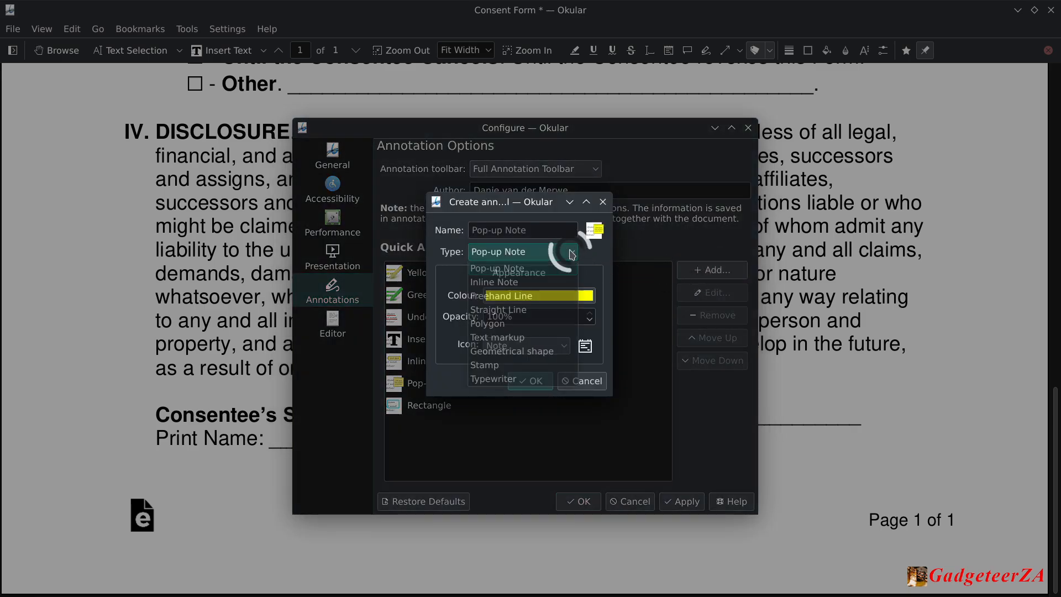
left_click(519, 370)
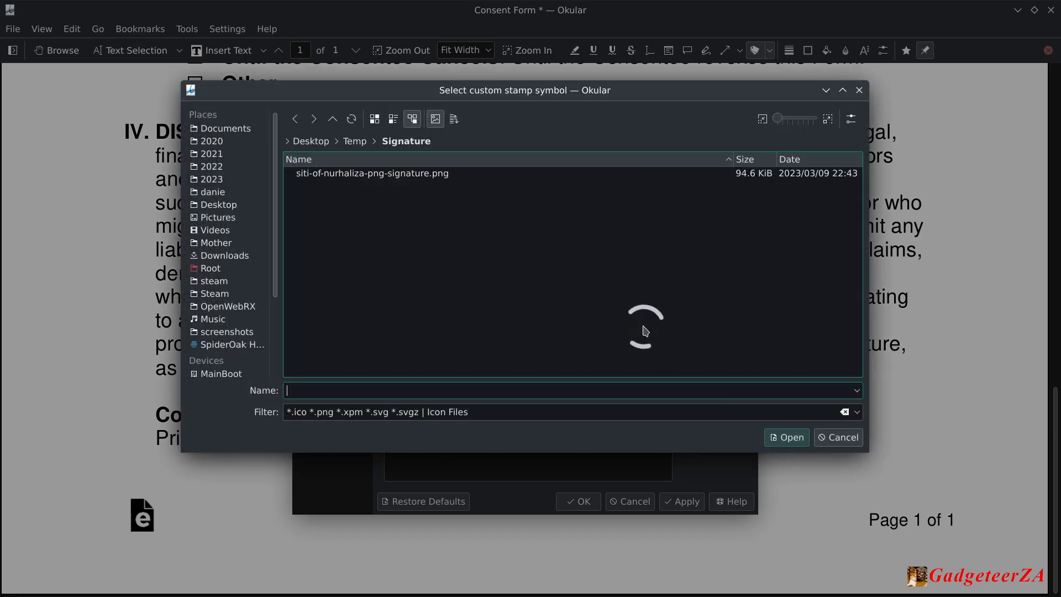
left_click(412, 179)
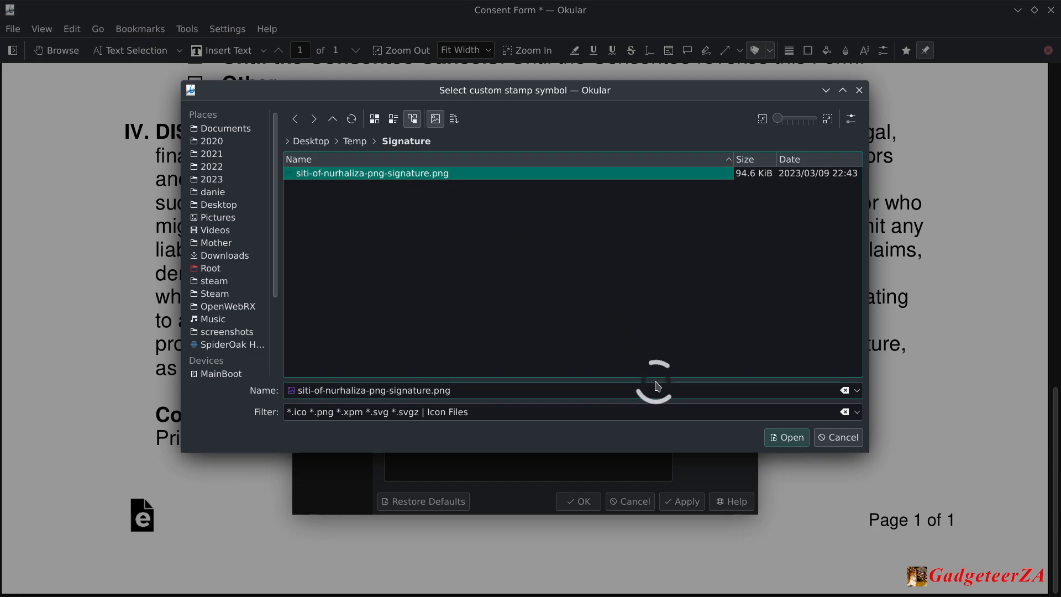
left_click(789, 441)
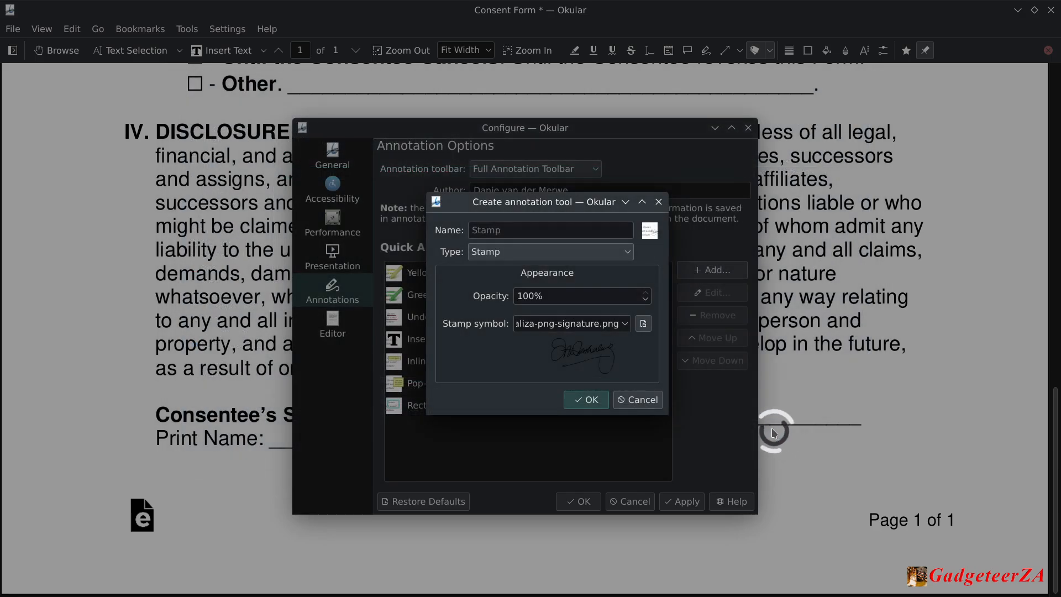
Name the new stamp tool "Signature", create it, and apply the configuration changes.
type("S")
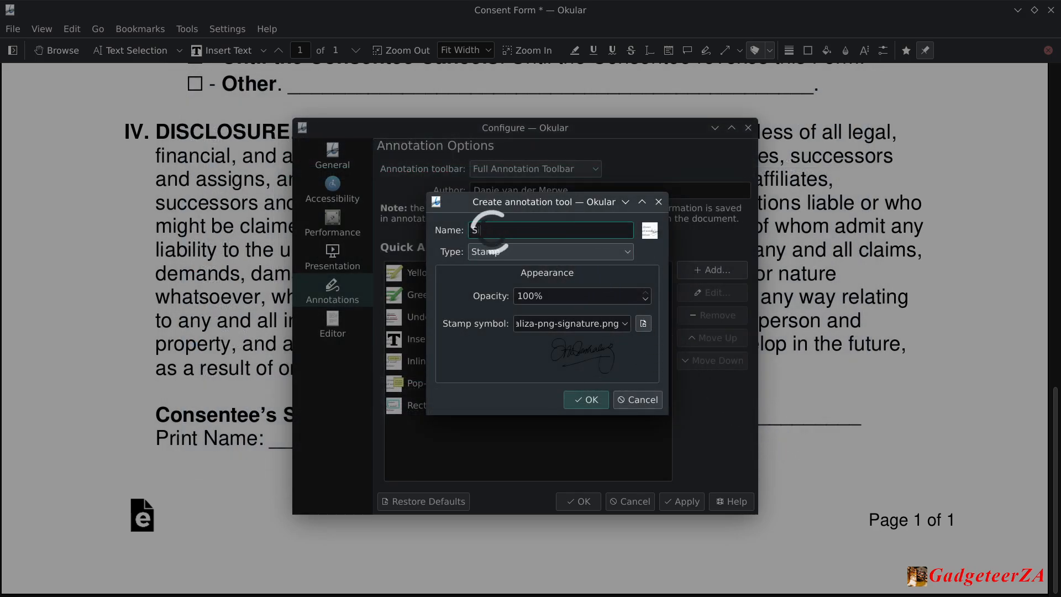
type("ignature")
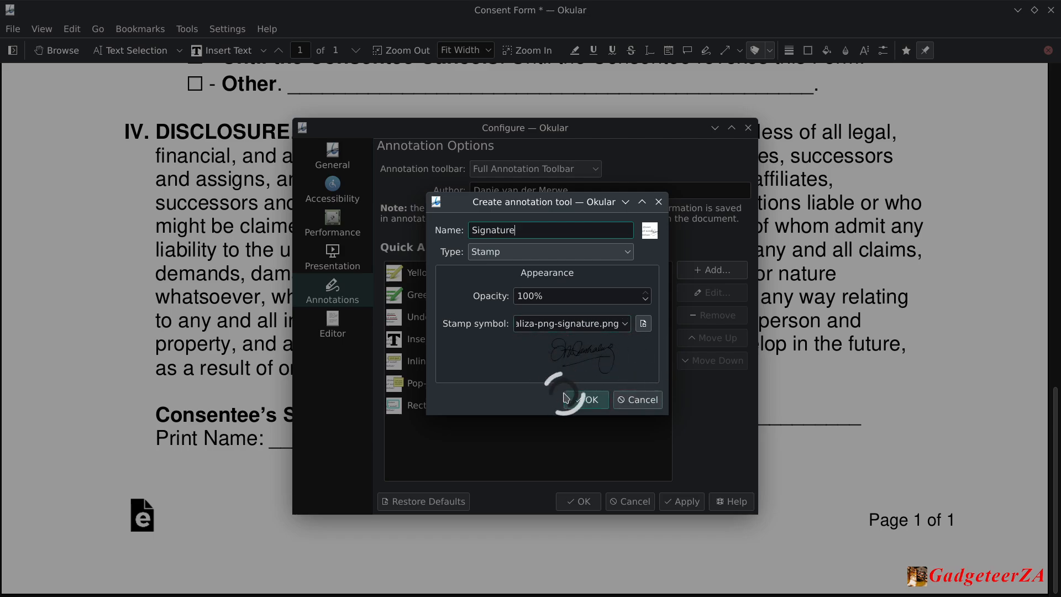
left_click(586, 399)
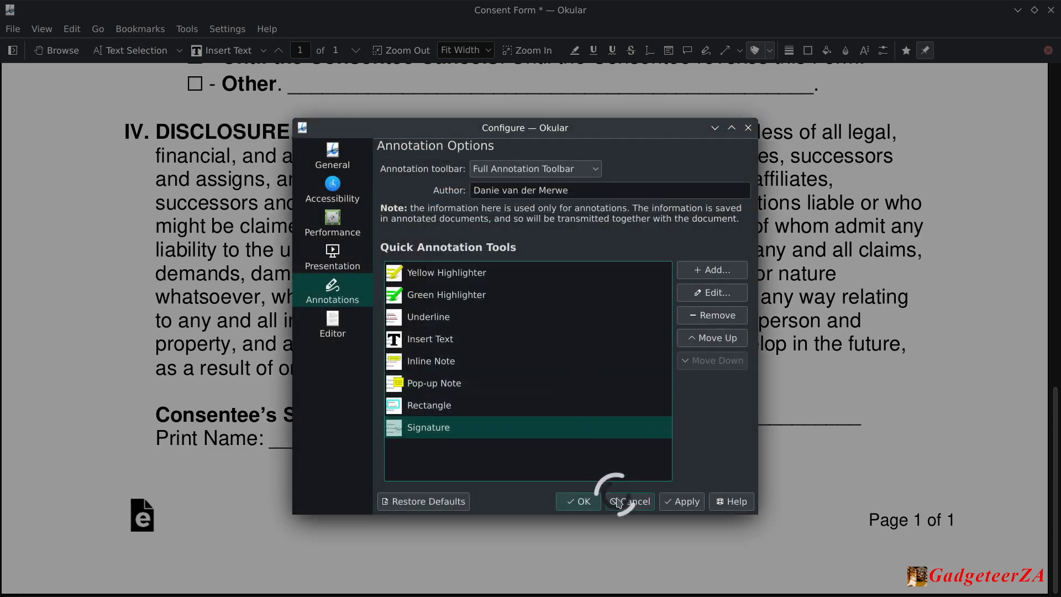
left_click(680, 501)
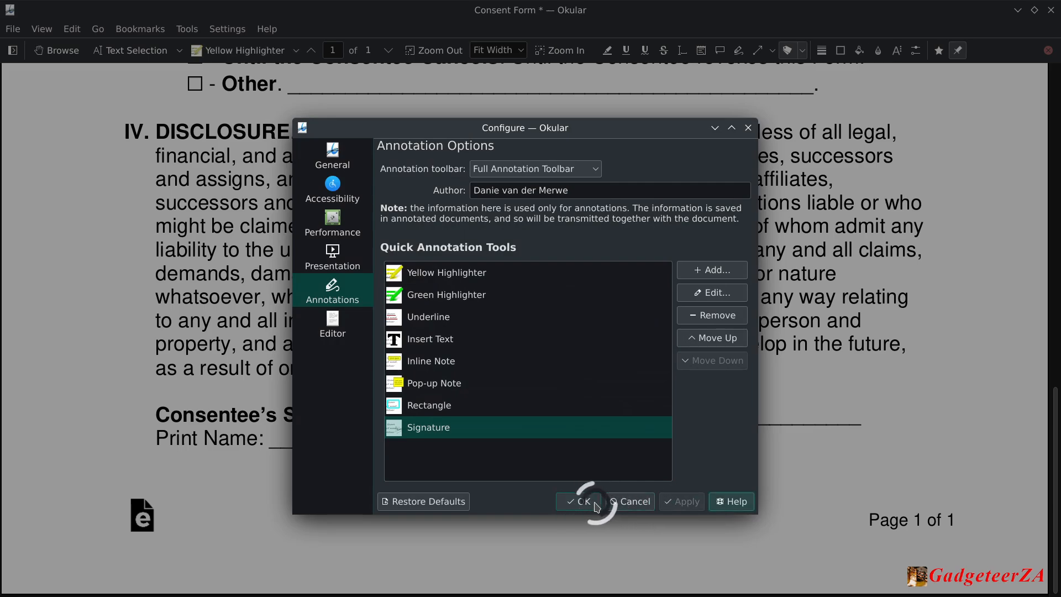
left_click(580, 502)
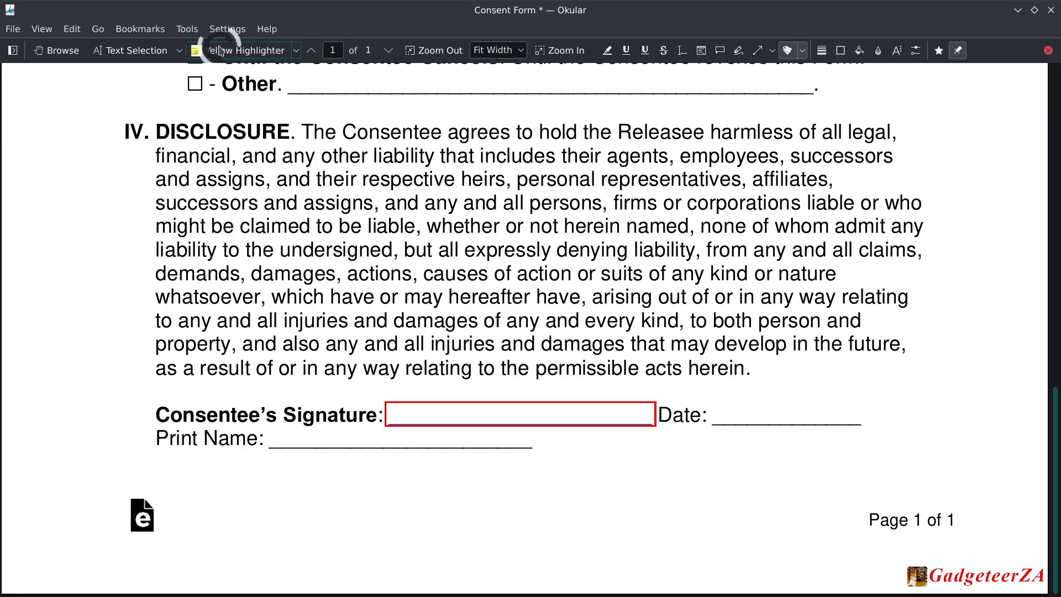
Place the custom Signature stamp at the start of the Consentee's Signature field.
left_click(297, 51)
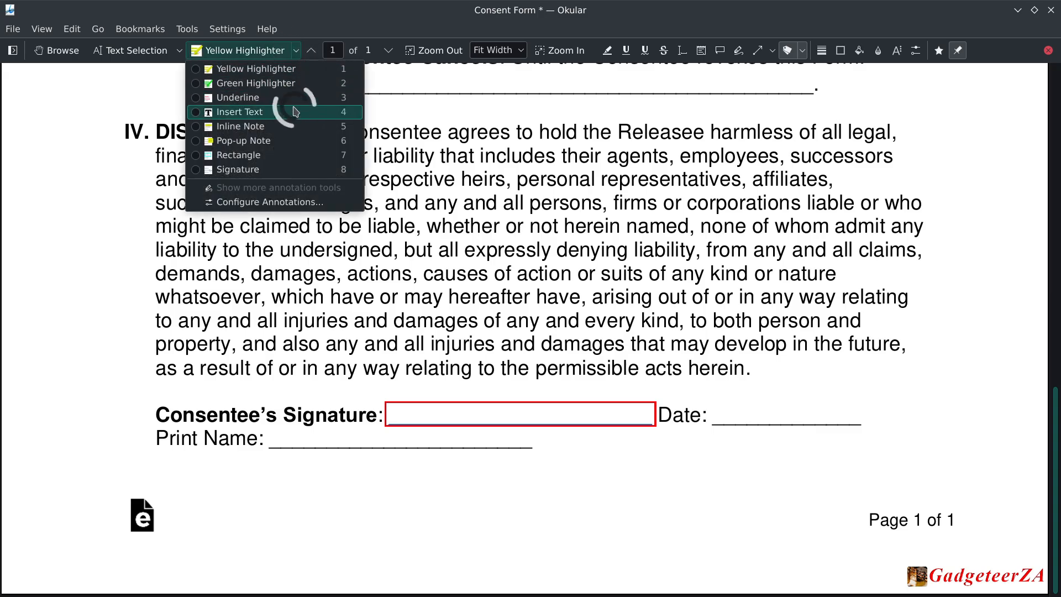
left_click(238, 169)
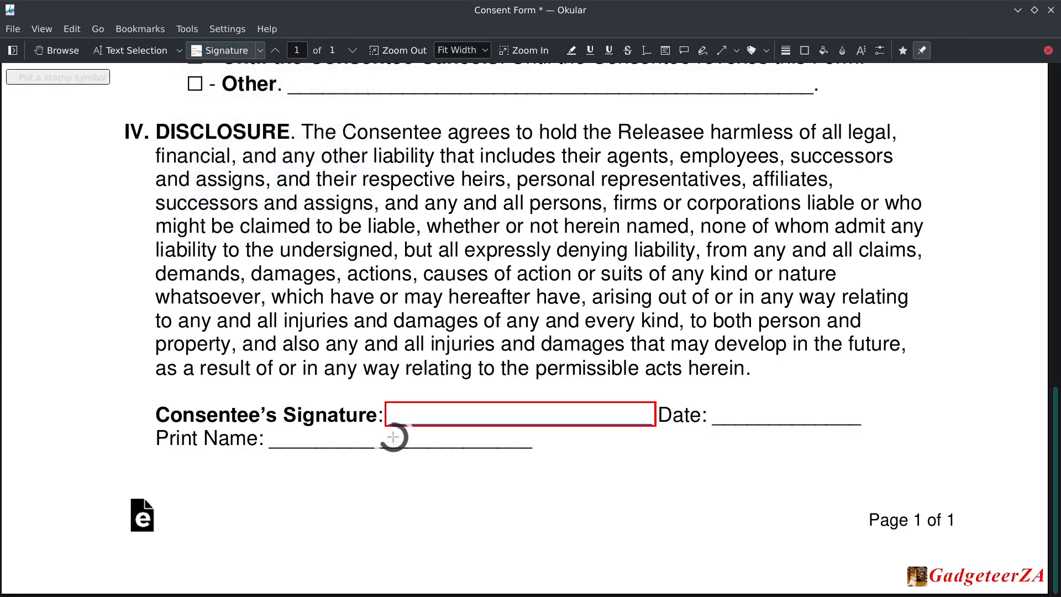
left_click(446, 412)
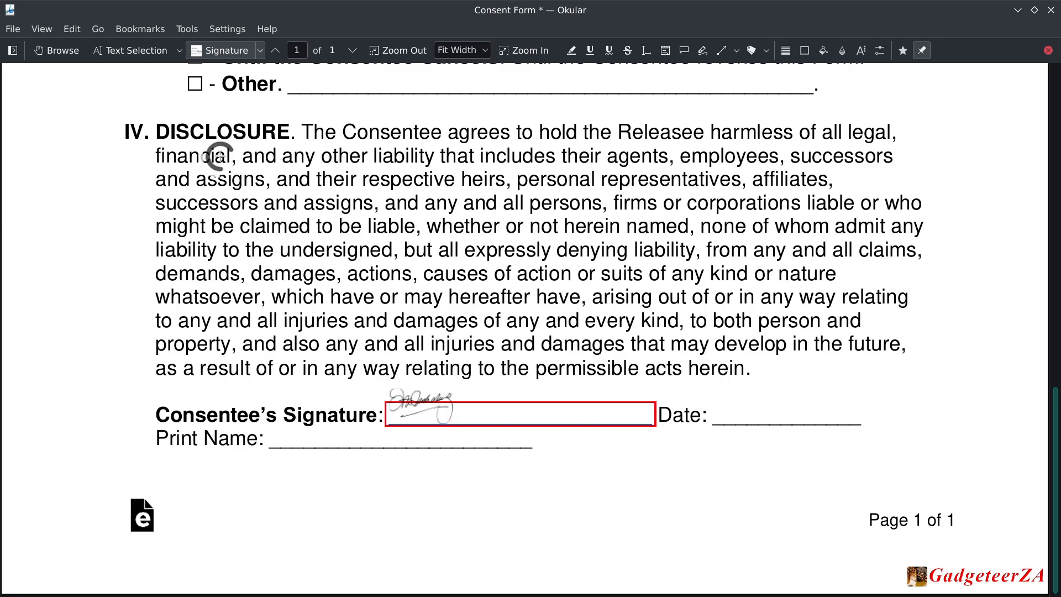
Enlarge the placed signature to more than twice its size and reposition it over the Consentee's Signature line.
left_click(54, 54)
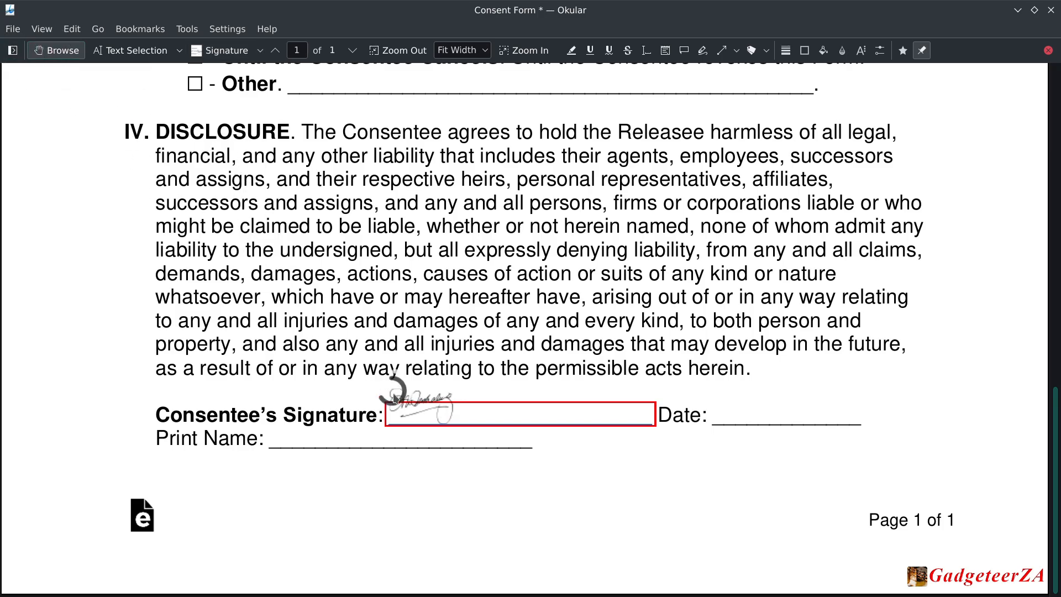
left_click(418, 407)
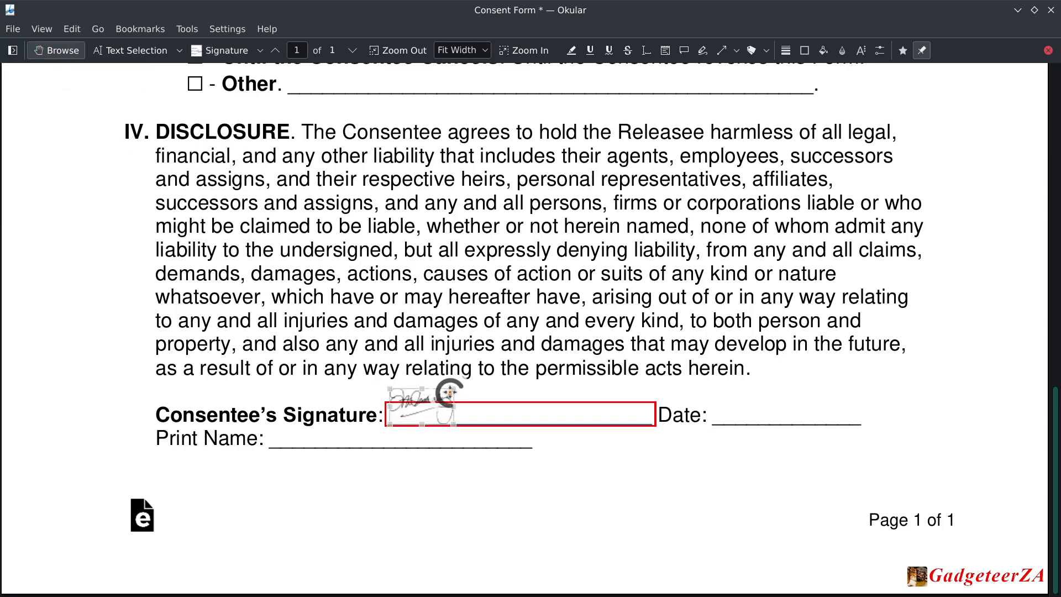
mouse_move(453, 389)
left_mouse_down()
mouse_move(485, 388)
mouse_move(525, 362)
mouse_move(487, 387)
mouse_move(558, 372)
mouse_move(554, 363)
left_mouse_up()
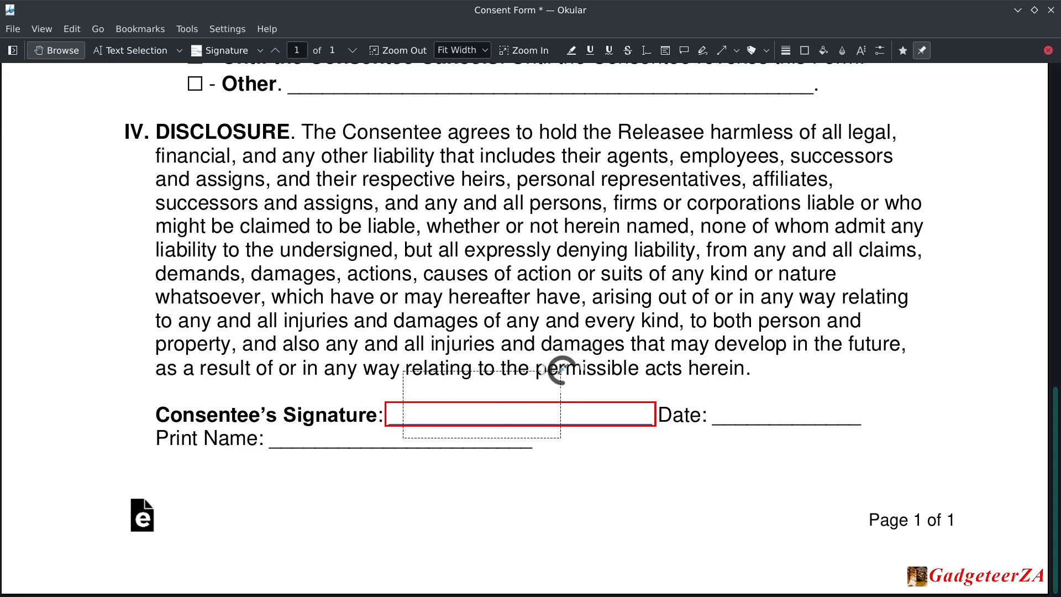
mouse_move(517, 393)
left_mouse_down()
mouse_move(534, 399)
mouse_move(510, 396)
left_mouse_up()
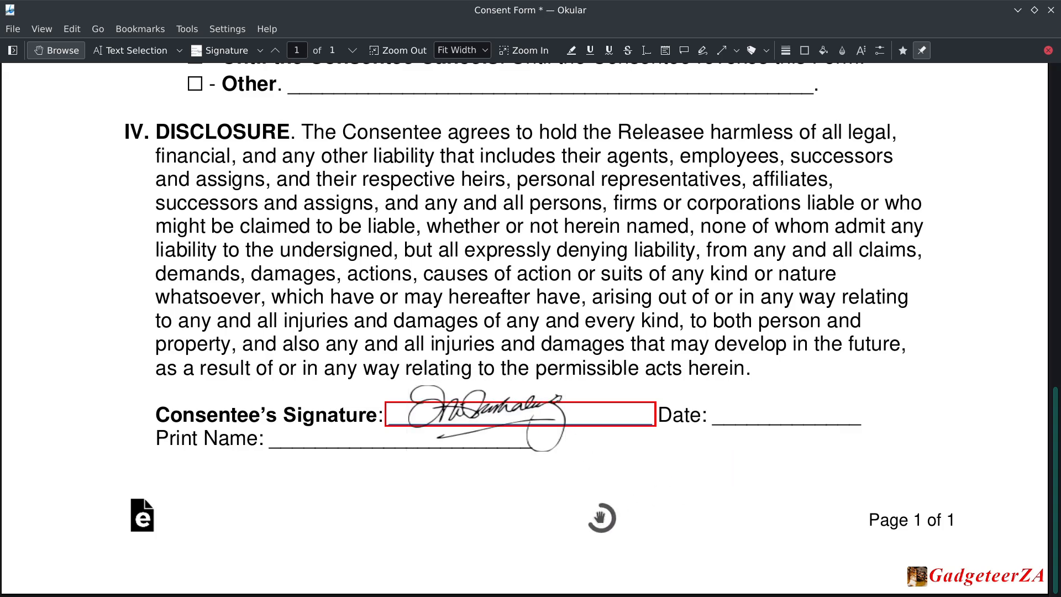
scroll(280, 359, "up", 1)
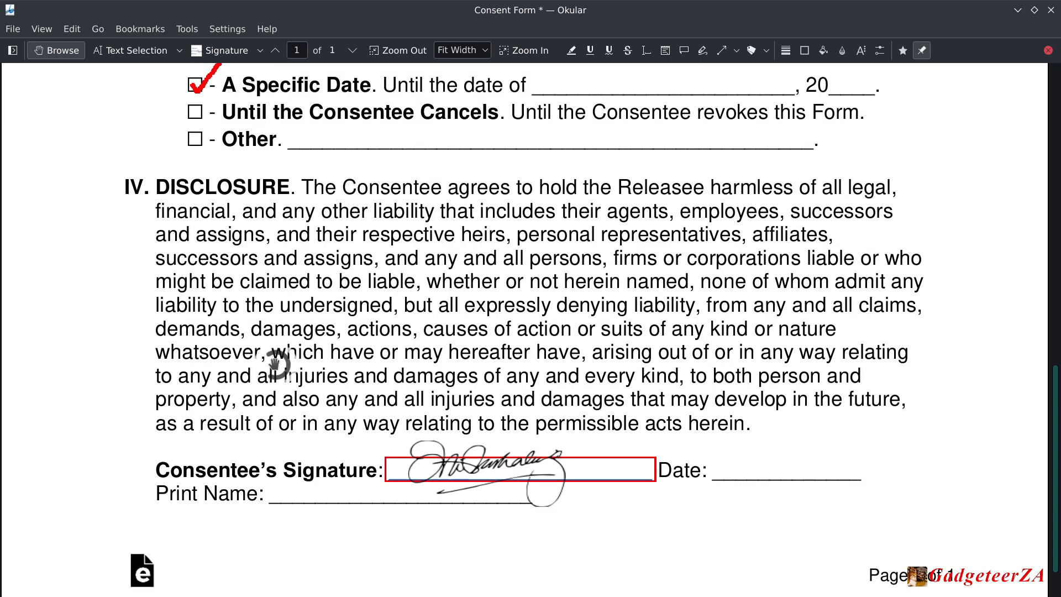